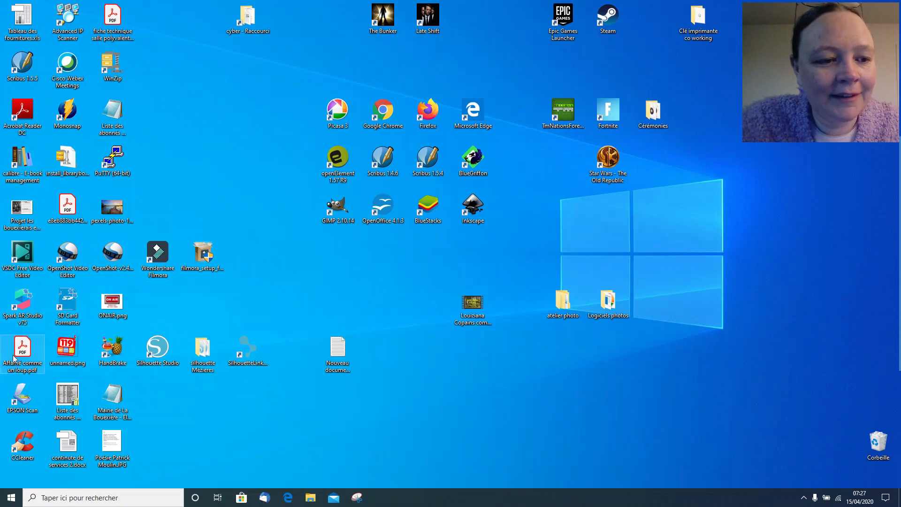
Open WordPad from the Windows accessories
{"action": "left_click", "coordinate": [10, 498]}
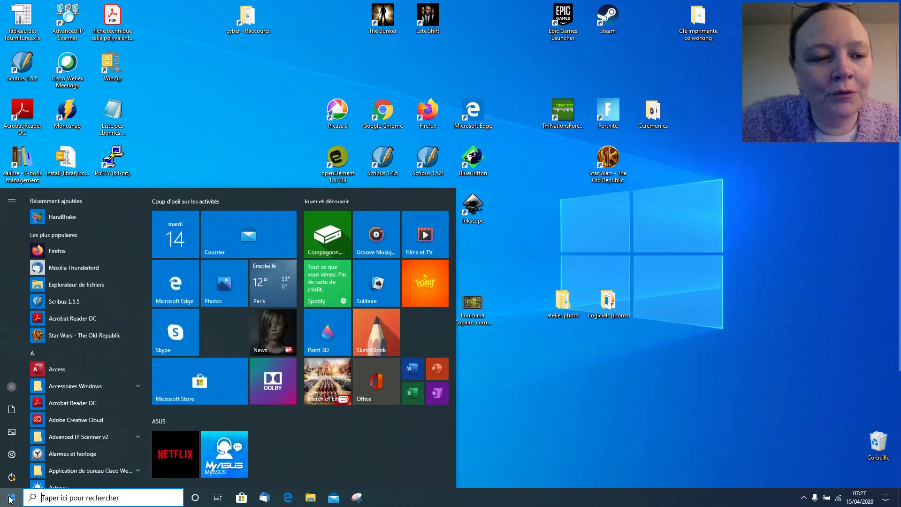
{"action": "left_click", "coordinate": [77, 391]}
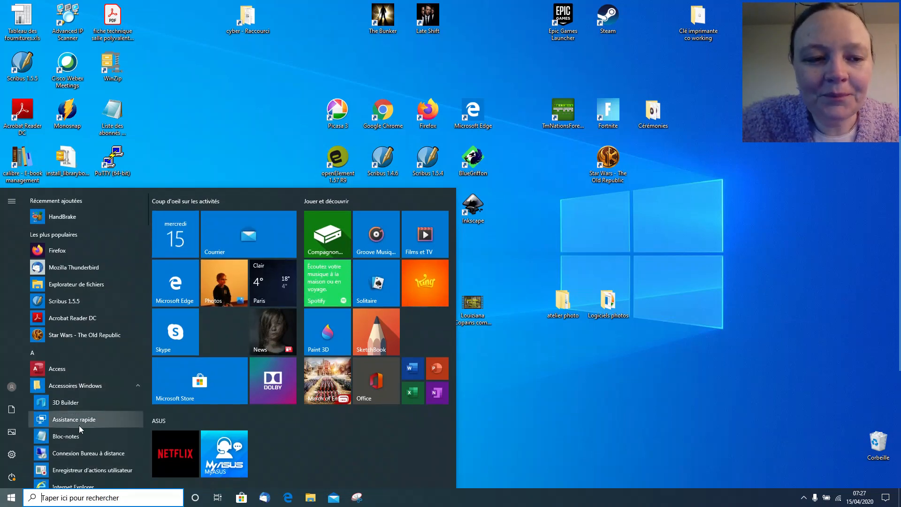
{"action": "scroll", "coordinate": [79, 413], "scroll_direction": "down", "scroll_amount": 4}
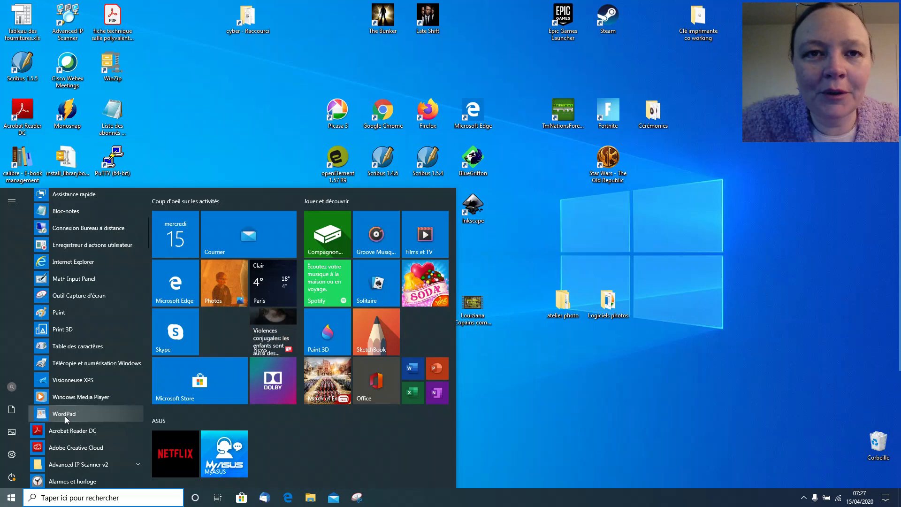
{"action": "left_click", "coordinate": [73, 420]}
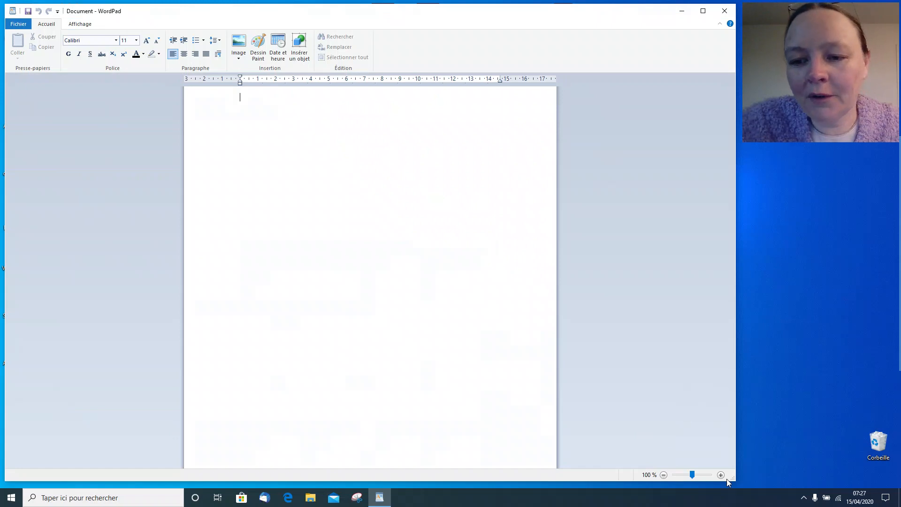
Write the five animal names "chat", "chien", "cheval", "lapin" and "poisson rouge" in the blank document, one per line
{"action": "left_click", "coordinate": [721, 475]}
{"action": "left_click", "coordinate": [721, 475]}
{"action": "left_click", "coordinate": [721, 475]}
{"action": "left_click", "coordinate": [721, 475]}
{"action": "left_click", "coordinate": [721, 475]}
{"action": "left_click", "coordinate": [721, 475]}
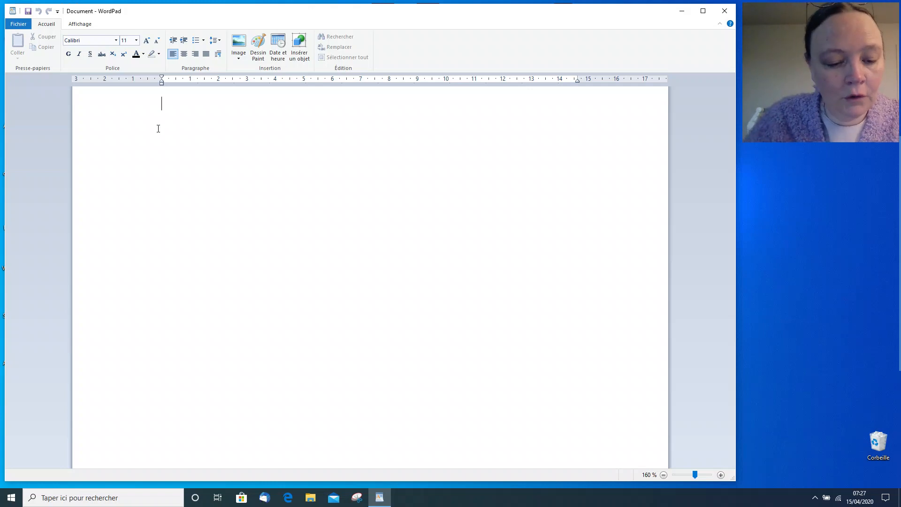
{"action": "type", "text": "chat"}
{"action": "key", "text": "Return"}
{"action": "type", "text": "chien"}
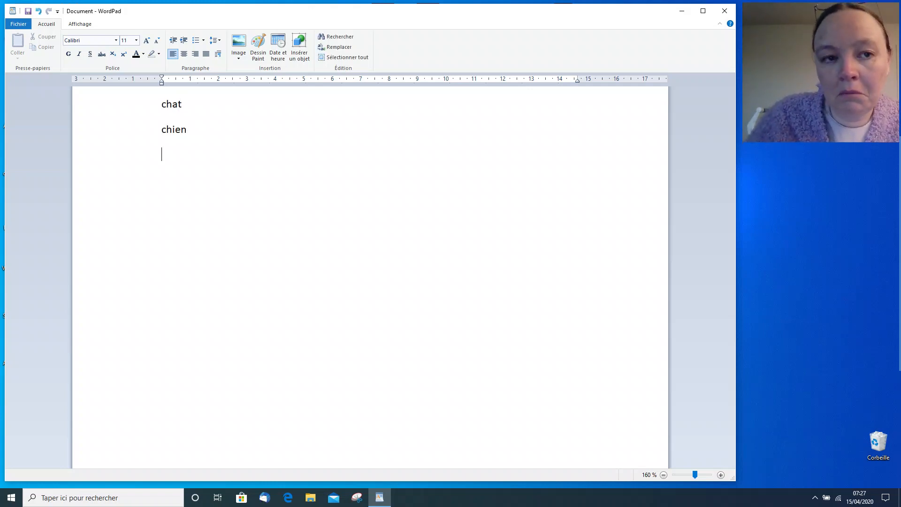
{"action": "key", "text": "Return"}
{"action": "type", "text": "chev"}
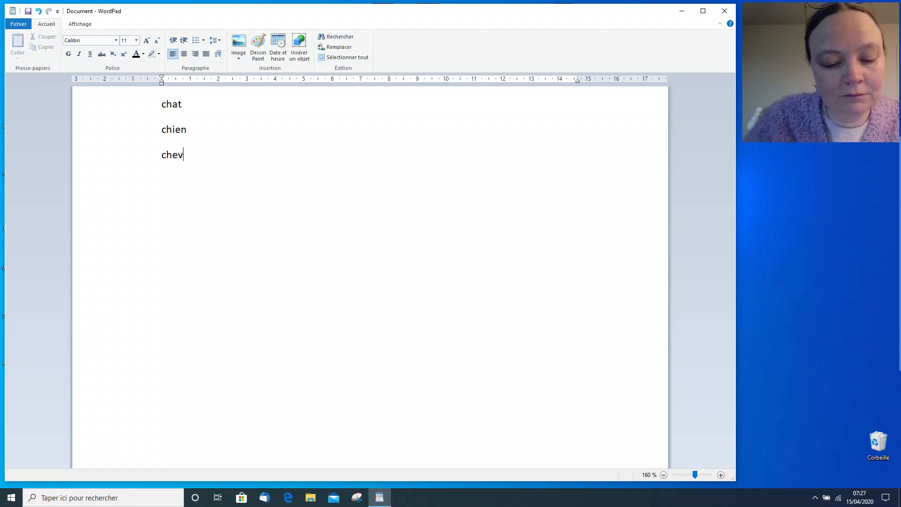
{"action": "type", "text": "al lapin "}
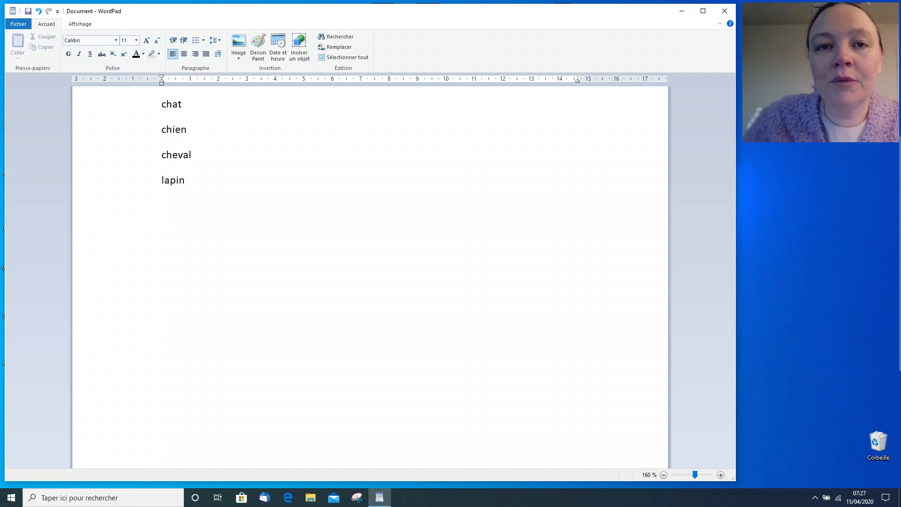
{"action": "type", "text": "pois"}
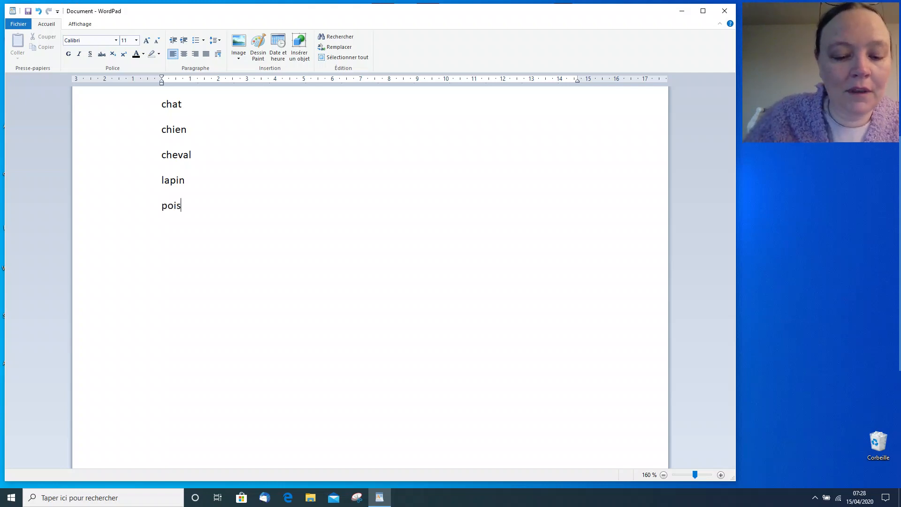
{"action": "type", "text": "son rouge"}
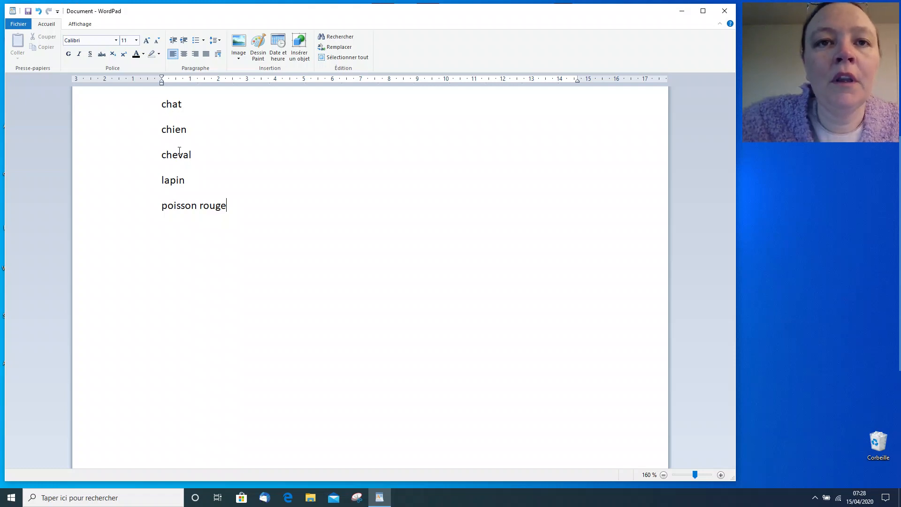
Format all five animal lines, from "chat" to "poisson rouge", as a bulleted list with round bullets
{"action": "left_click_drag", "start_coordinate": [241, 211], "coordinate": [232, 210]}
{"action": "left_click", "coordinate": [233, 208]}
{"action": "left_click_drag", "start_coordinate": [231, 206], "coordinate": [162, 105]}
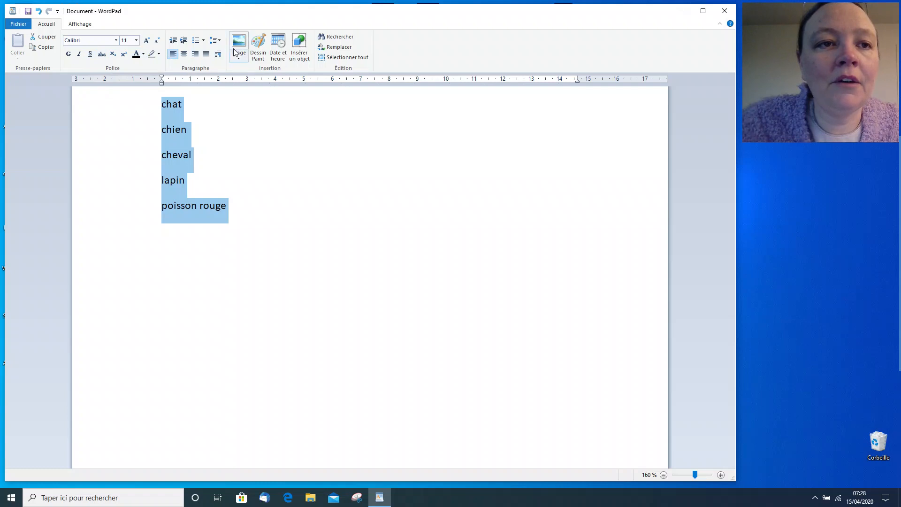
{"action": "left_click", "coordinate": [204, 41]}
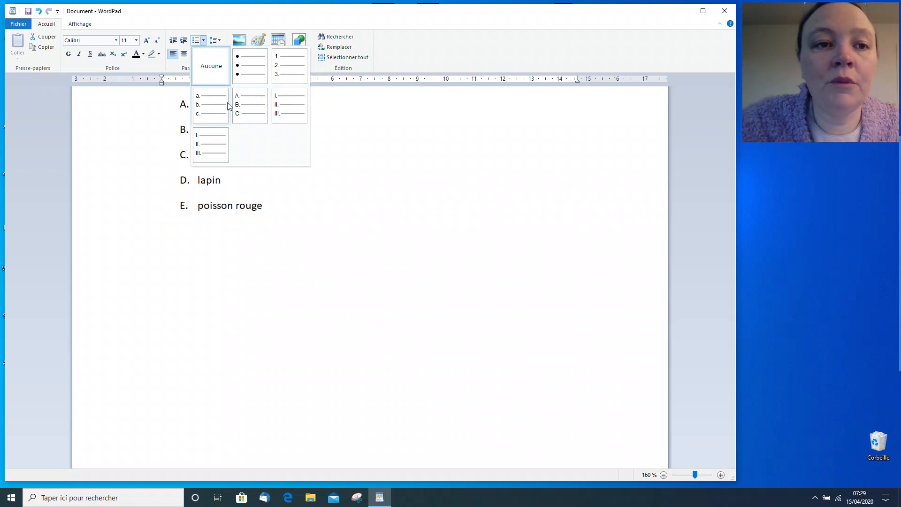
{"action": "left_click", "coordinate": [214, 70]}
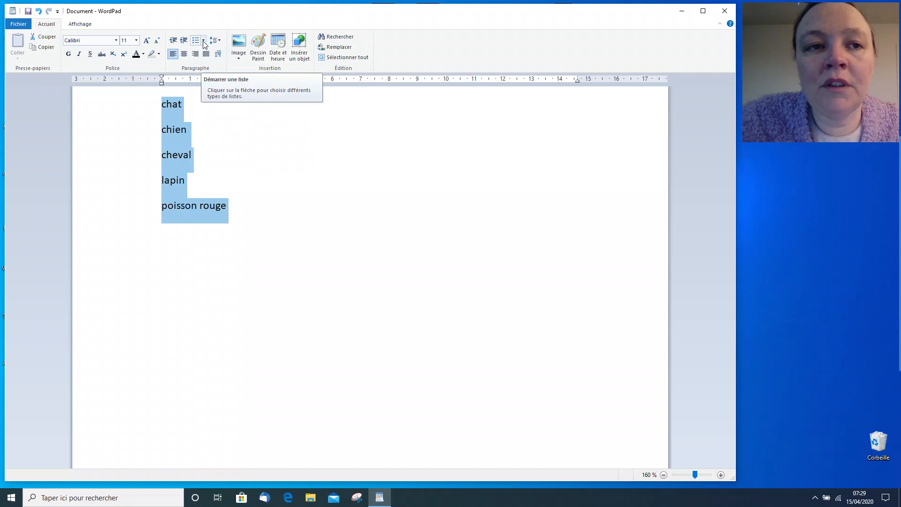
{"action": "left_click", "coordinate": [204, 41]}
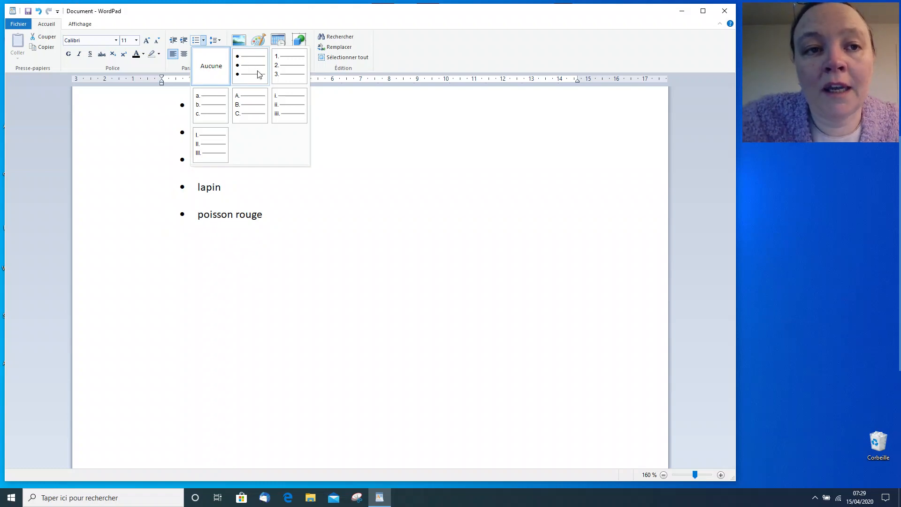
{"action": "left_click", "coordinate": [250, 66]}
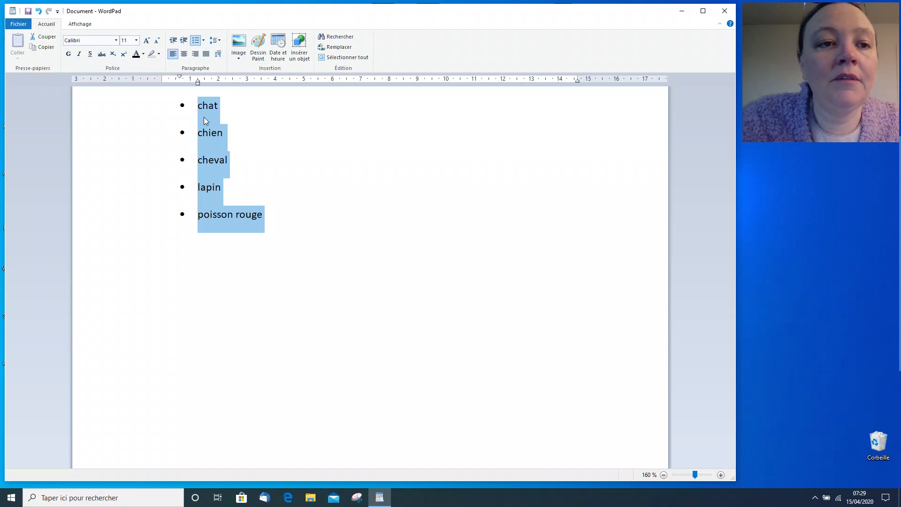
Add "hamster" as a new bullet after "poisson rouge" and end the list below it
{"action": "left_click", "coordinate": [254, 279]}
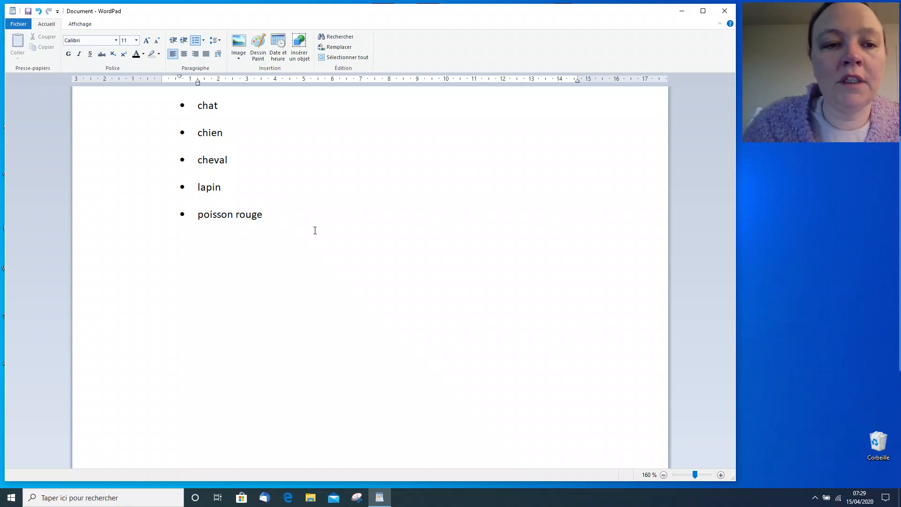
{"action": "key", "text": "Return"}
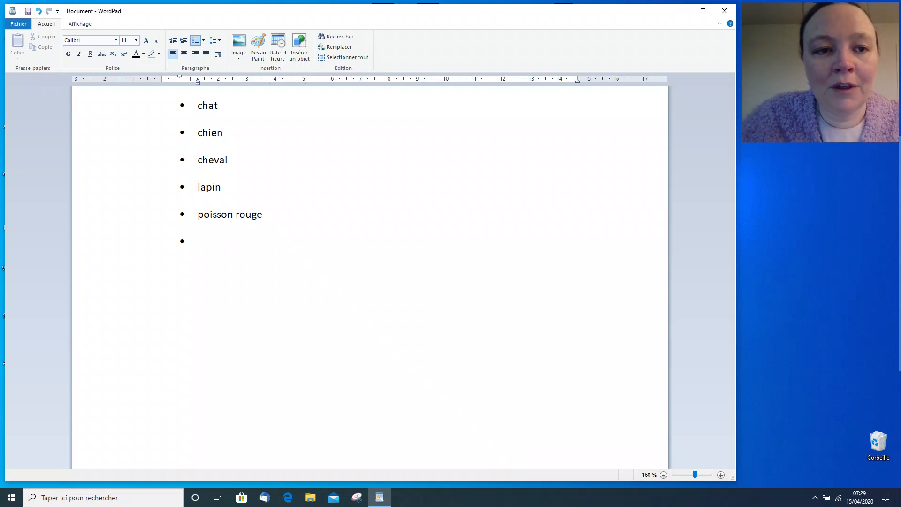
{"action": "type", "text": "hamster"}
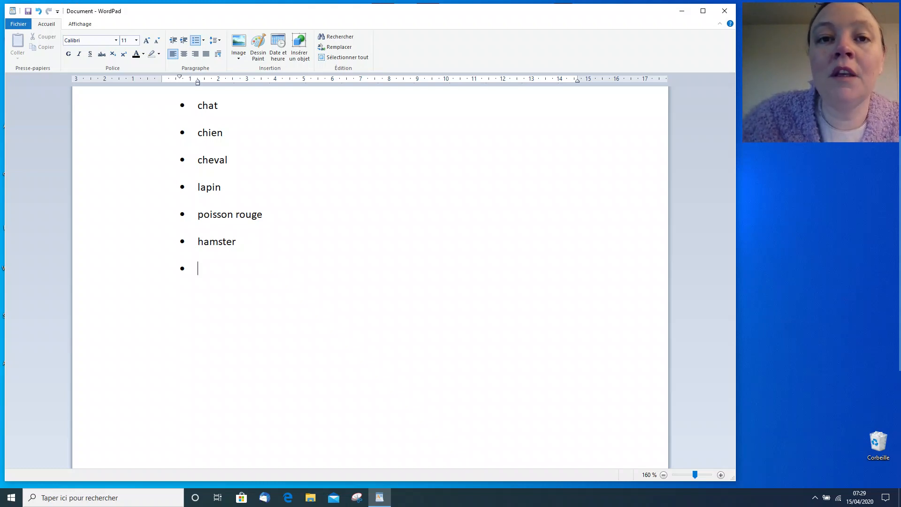
{"action": "key", "text": "Return"}
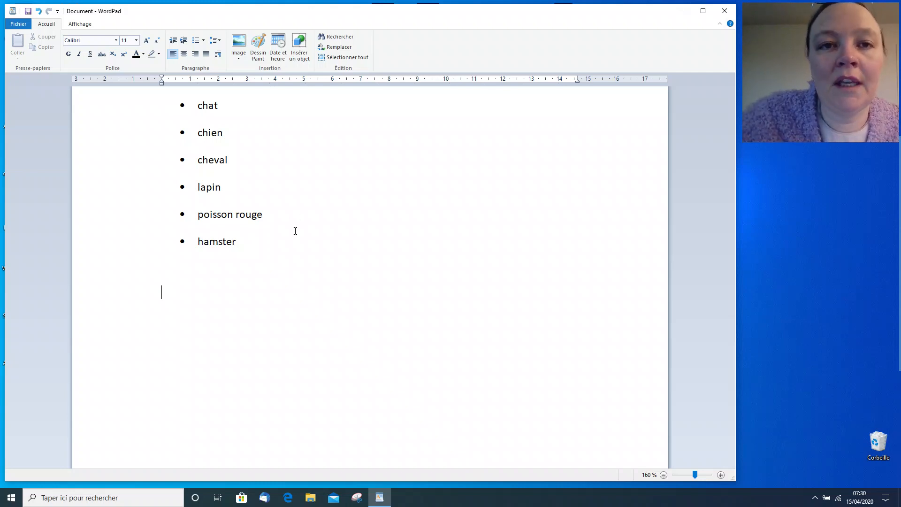
Change the whole animal list from bullets to Arabic numbering (1, 2, 3)
{"action": "left_click_drag", "start_coordinate": [244, 241], "coordinate": [196, 93]}
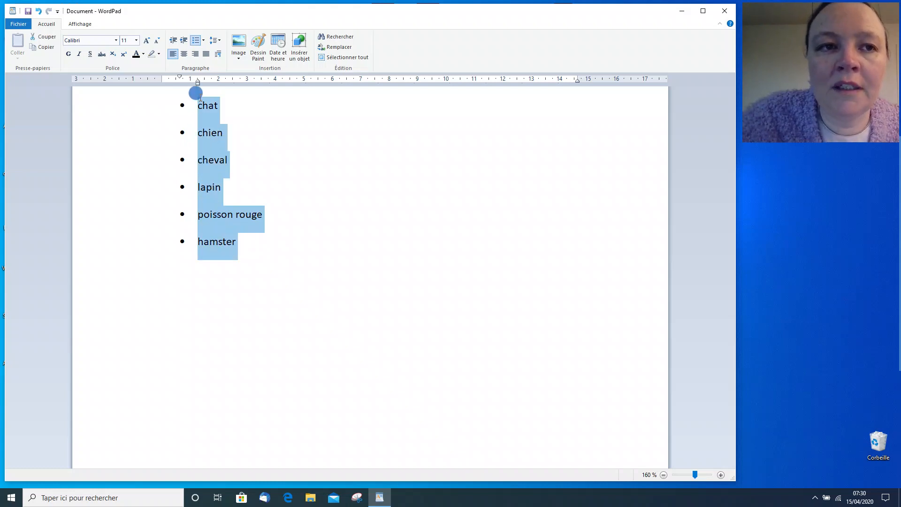
{"action": "left_click", "coordinate": [203, 42]}
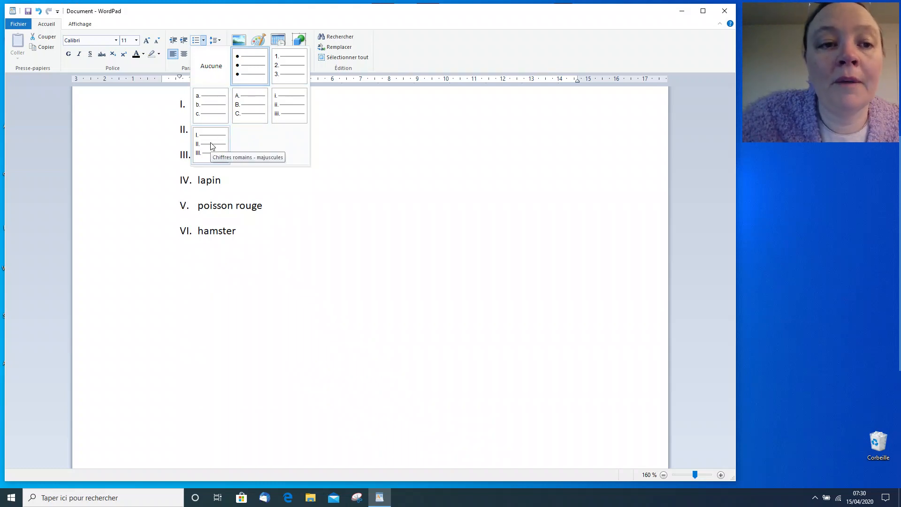
{"action": "left_click", "coordinate": [286, 68]}
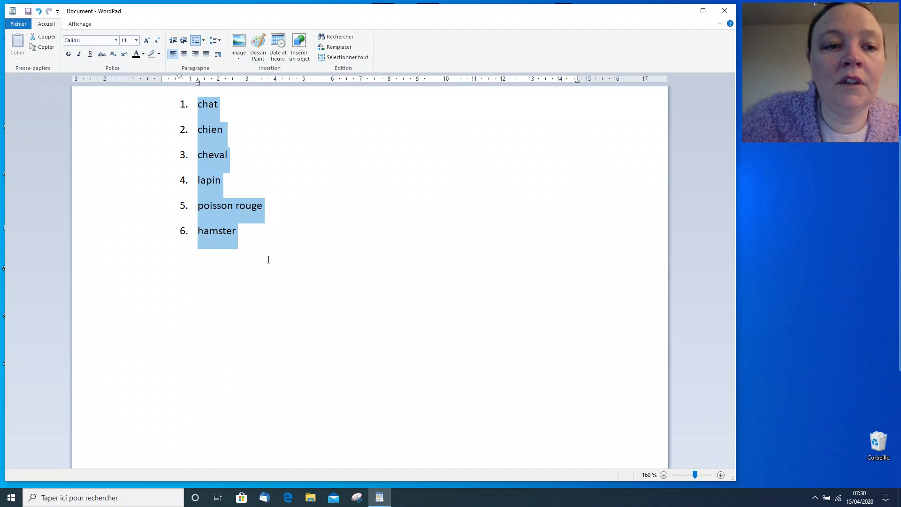
Add "cochon d'inde" as a new numbered item after "hamster"
{"action": "left_click", "coordinate": [249, 239]}
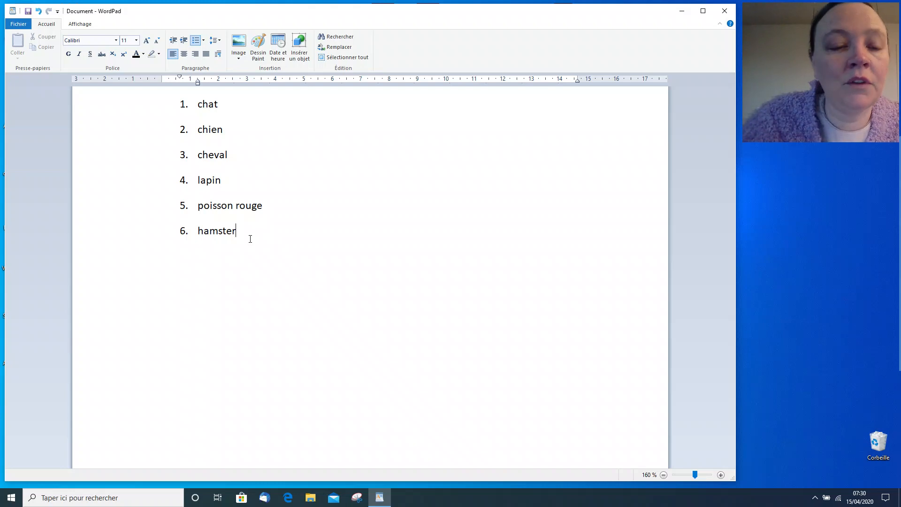
{"action": "key", "text": "Return"}
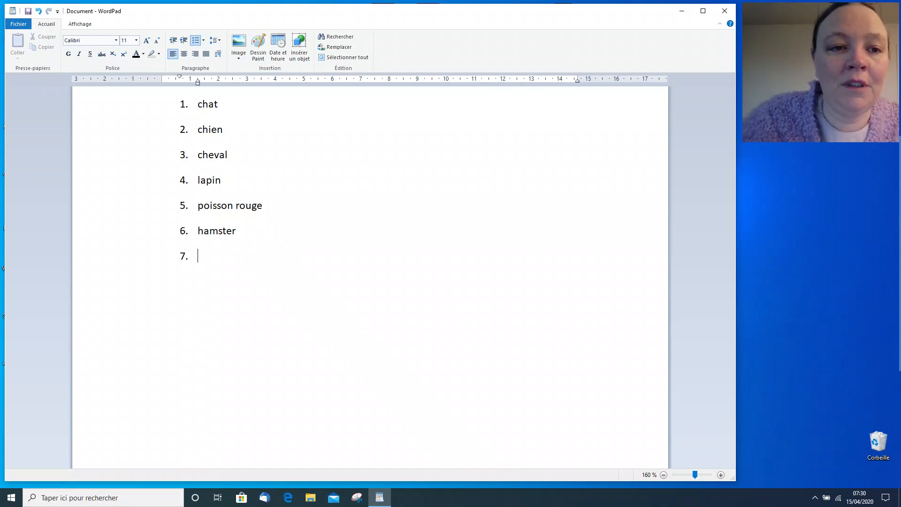
{"action": "type", "text": "c"}
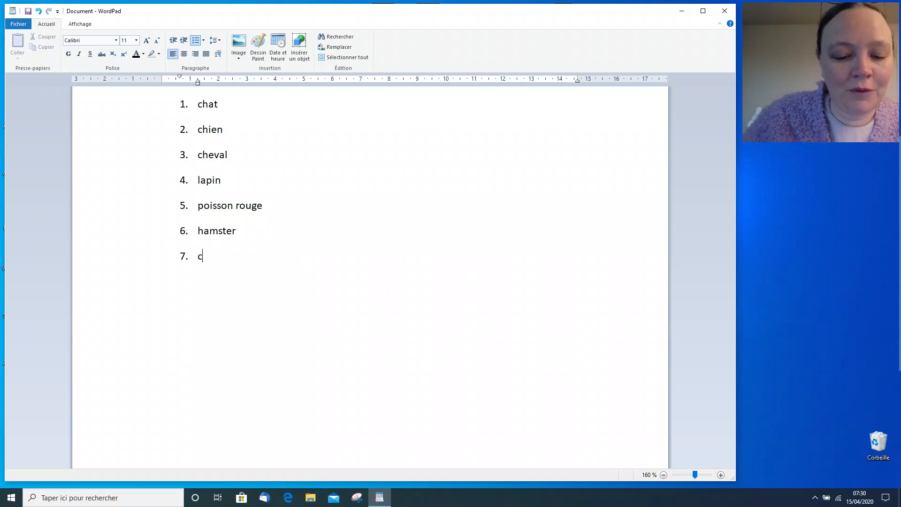
{"action": "type", "text": "ochon"}
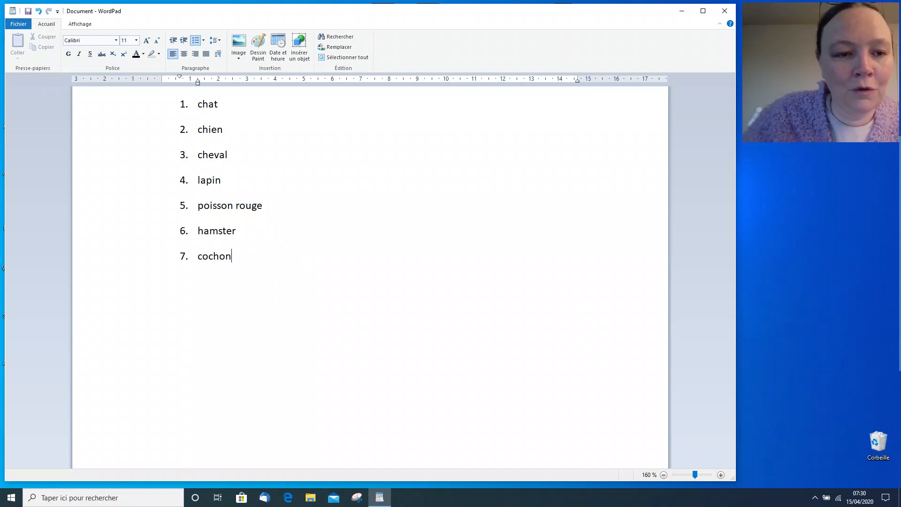
{"action": "type", "text": " d'inde"}
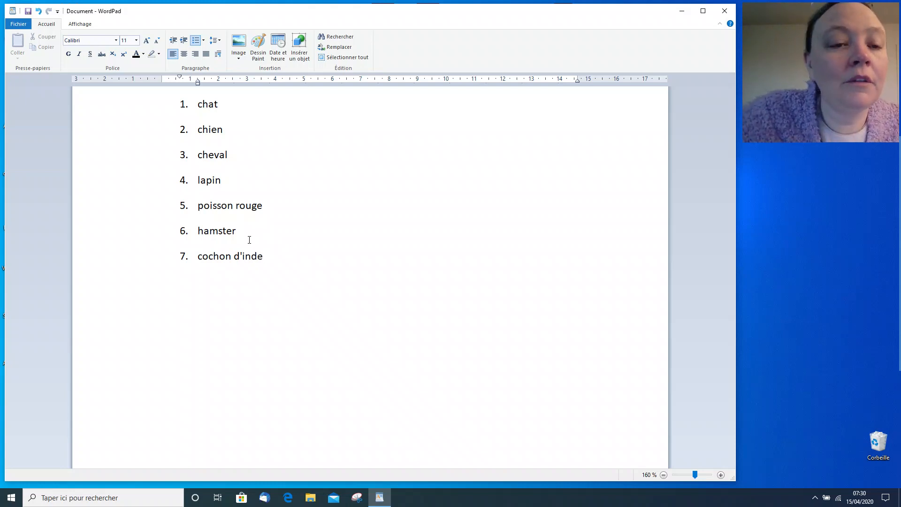
Save the document in the Documents folder as "liste.rtf"
{"action": "left_click", "coordinate": [17, 24]}
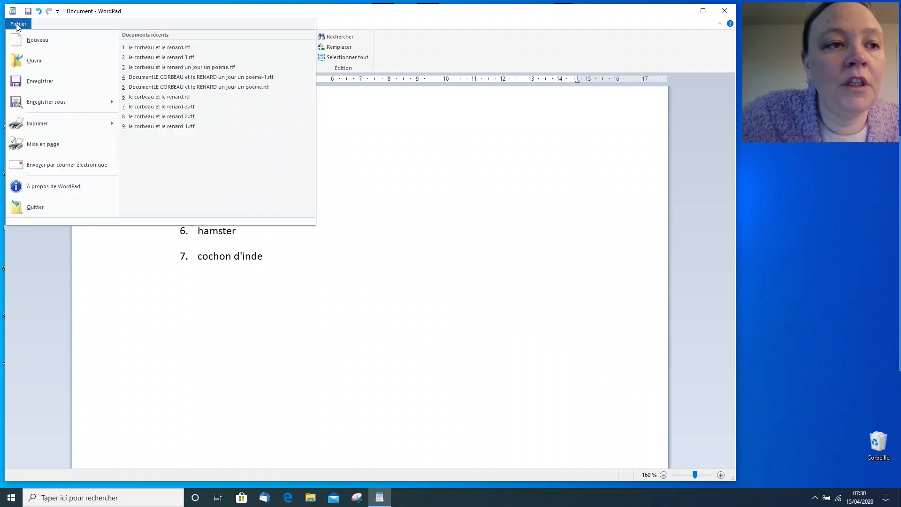
{"action": "left_click", "coordinate": [34, 82]}
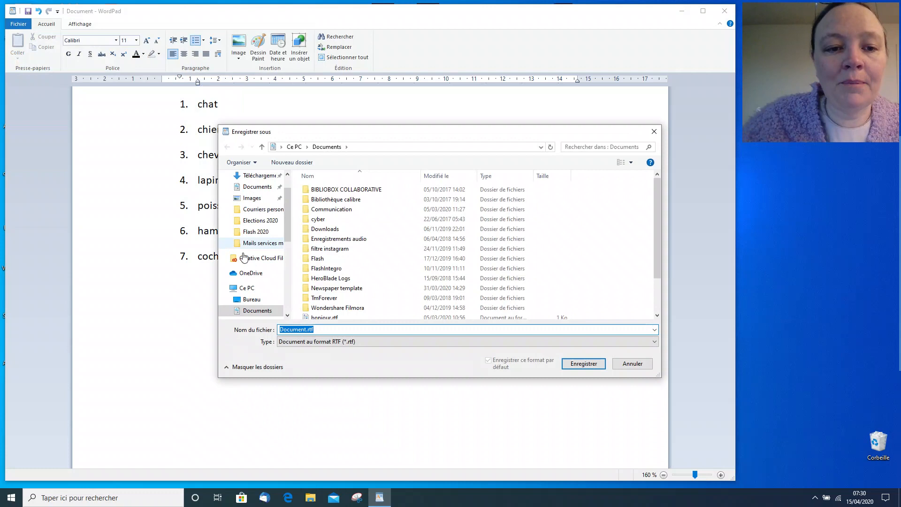
{"action": "left_click_drag", "start_coordinate": [306, 329], "coordinate": [273, 323]}
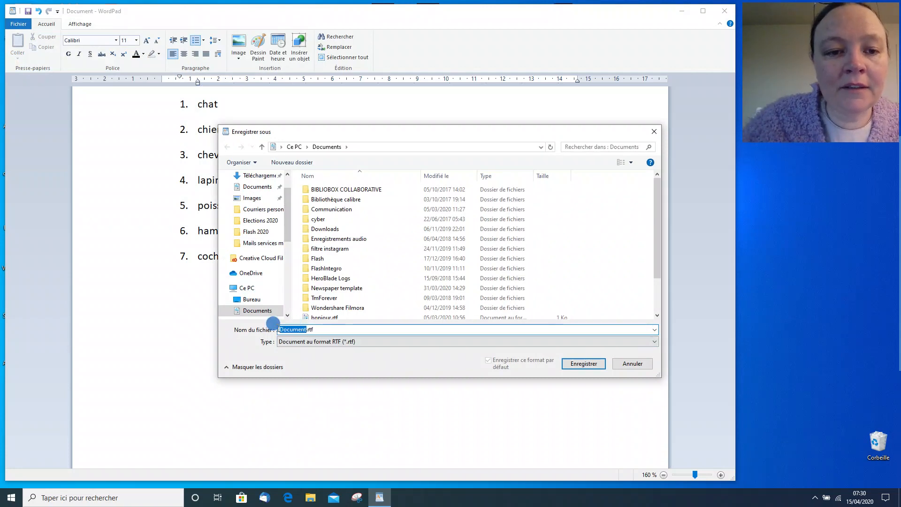
{"action": "type", "text": "liste"}
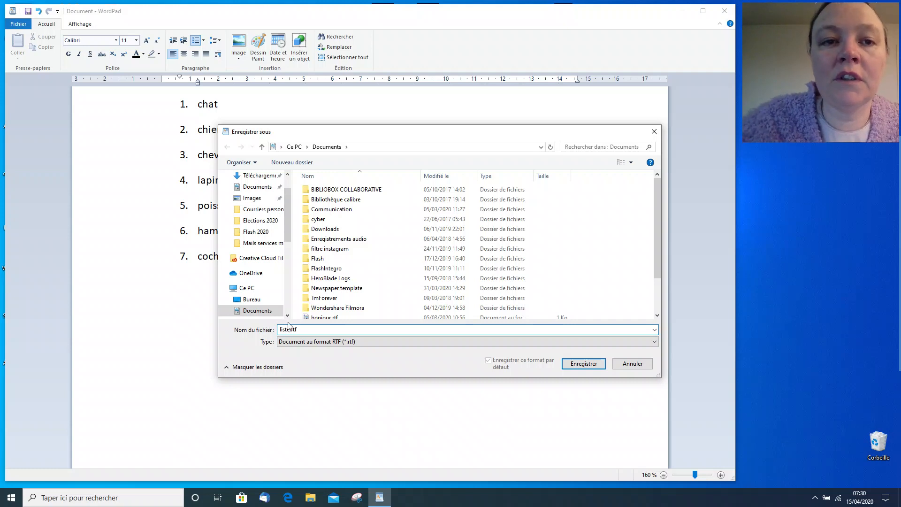
{"action": "left_click", "coordinate": [589, 365]}
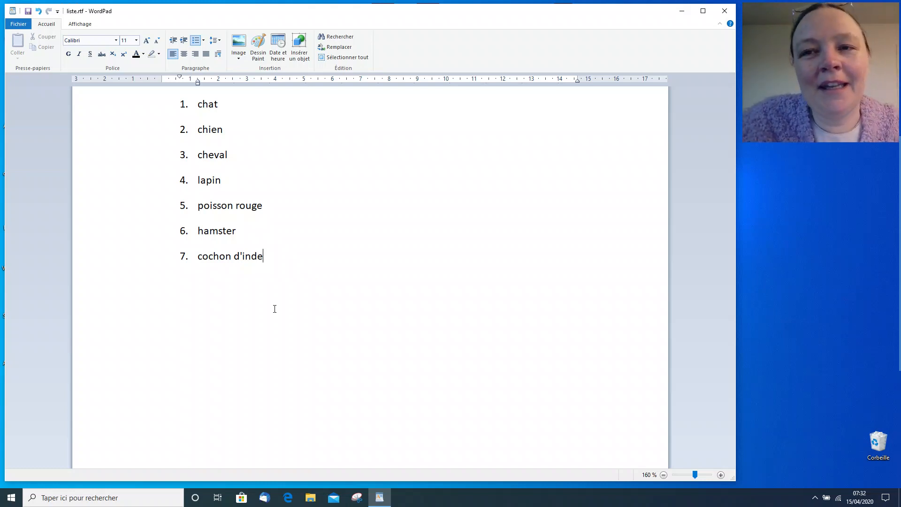
{"action": "mouse_move", "coordinate": [900, 213]}
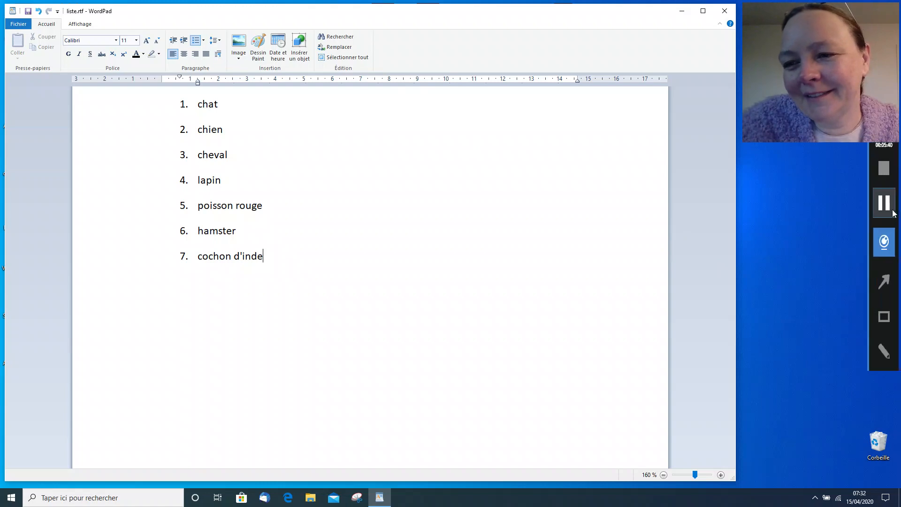